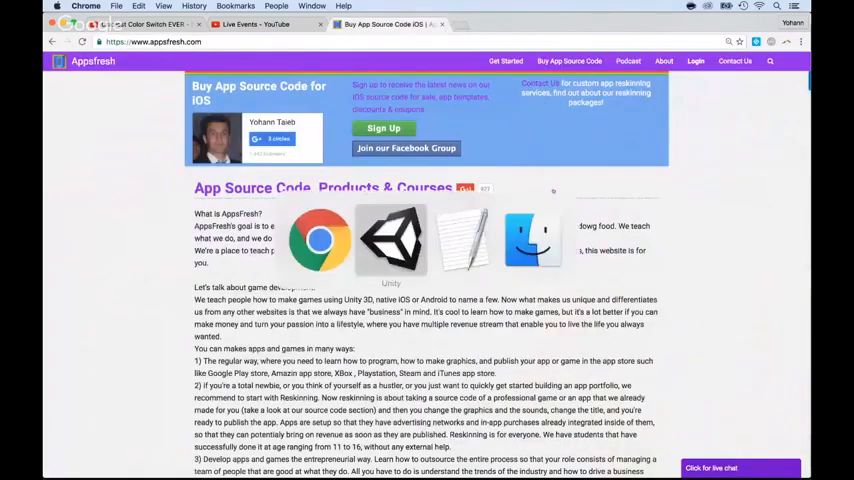
key("super+Tab")
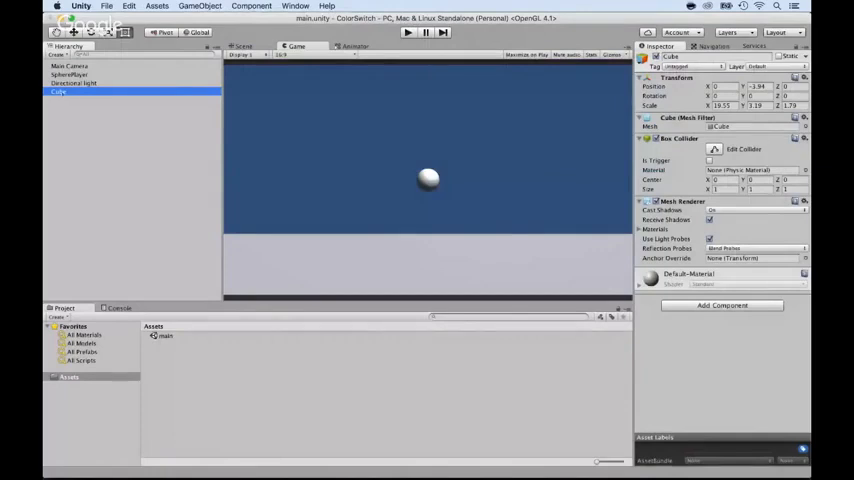
Delete the Cube floor and SpherePlayer from the Hierarchy, then bring Finder forward.
key("Return")
key("super+BackSpace")
left_click(70, 73)
key("super+BackSpace")
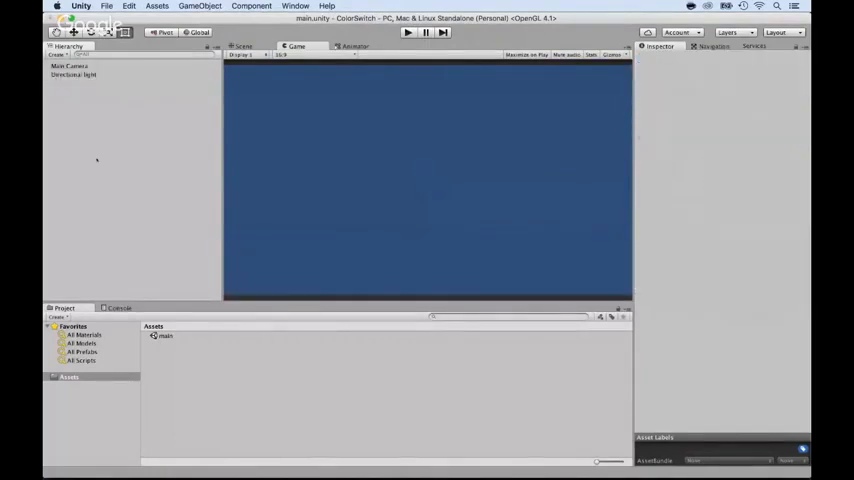
key("super+Tab")
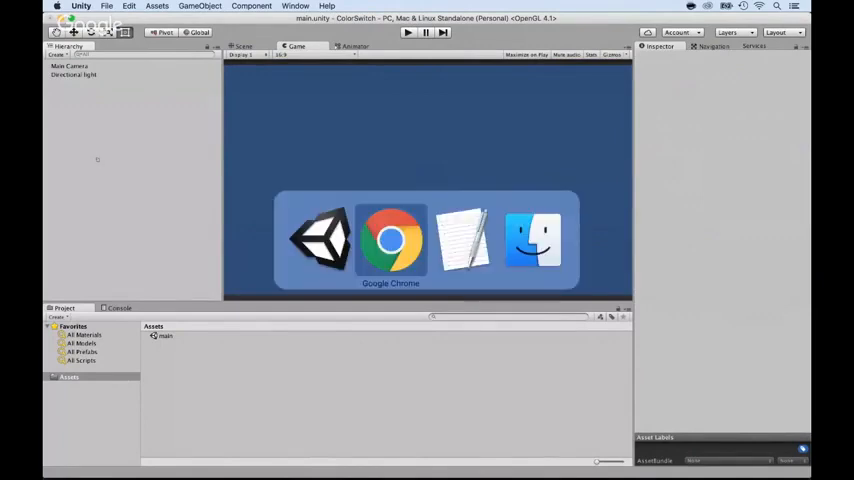
key("Tab")
key("Tab")
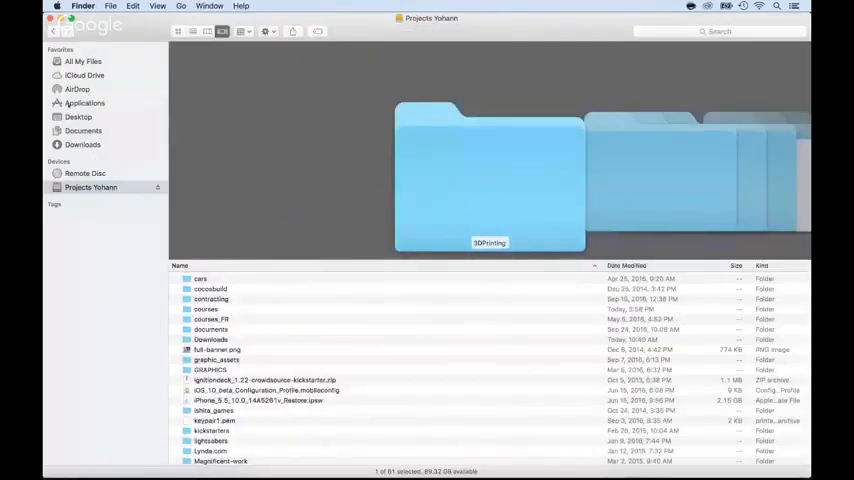
On the Desktop, select floor.png and sphere.png together and start dragging them toward Unity.
left_click(78, 116)
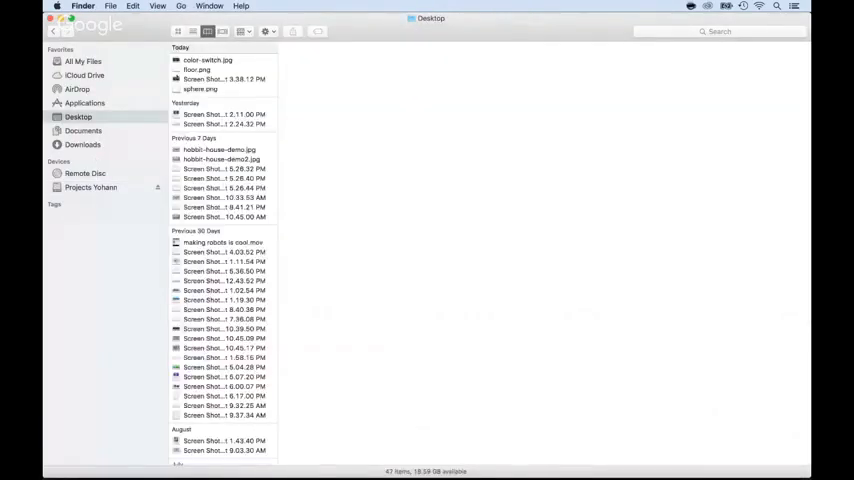
left_click(196, 69)
left_click(199, 89, "super")
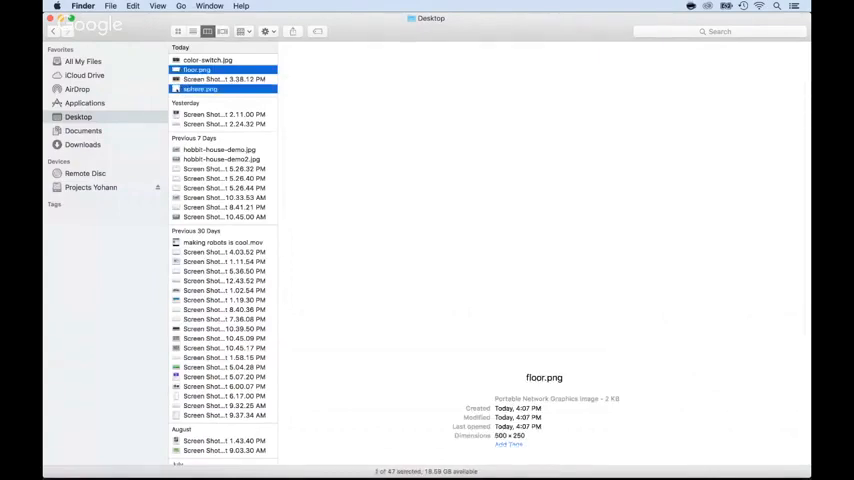
left_click_drag(199, 89, 237, 90)
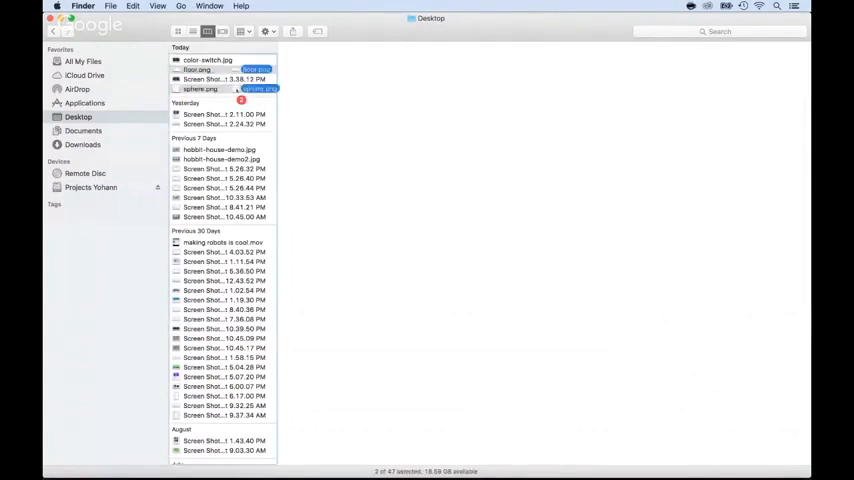
key("super+Tab")
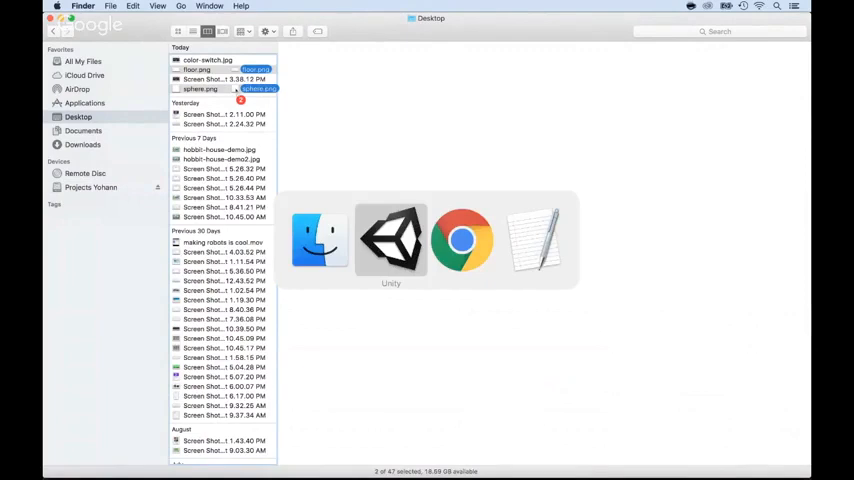
Drop floor.png and sphere.png into the project's Assets folder.
key("super+Tab")
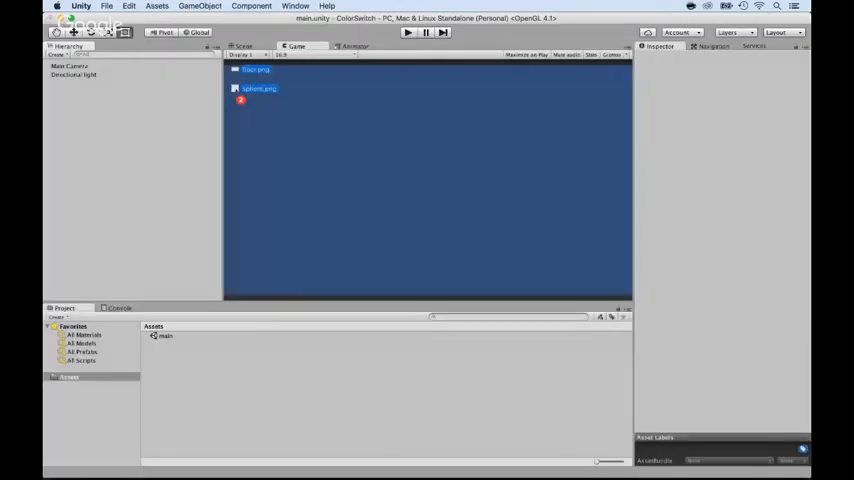
left_click_drag(240, 97, 78, 381)
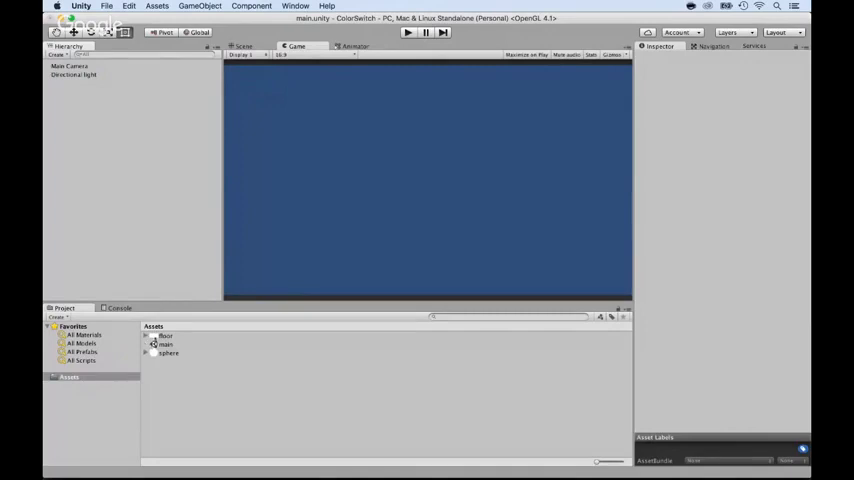
Set both the floor and sphere images' Texture Type to Sprite (2D and UI).
left_click(160, 336)
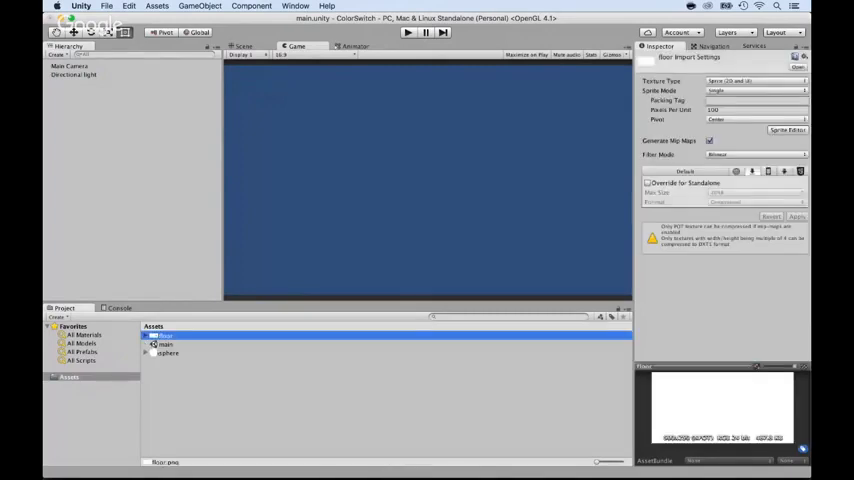
left_click(163, 353, "super")
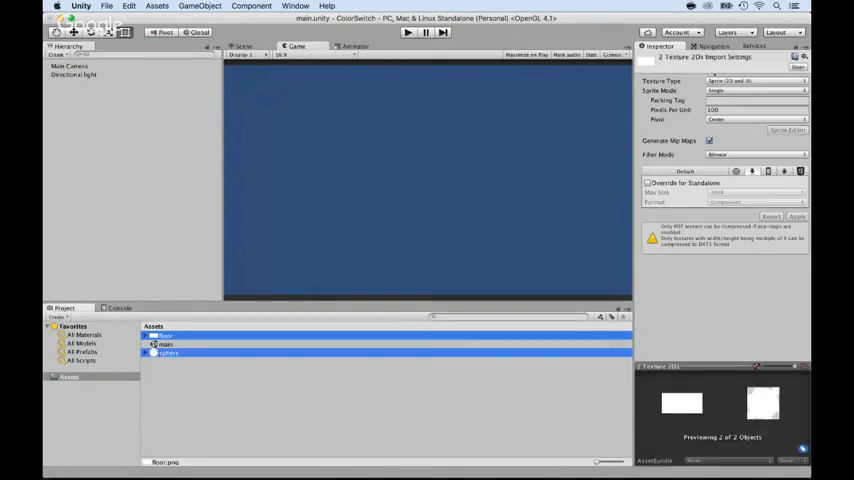
left_click(752, 81)
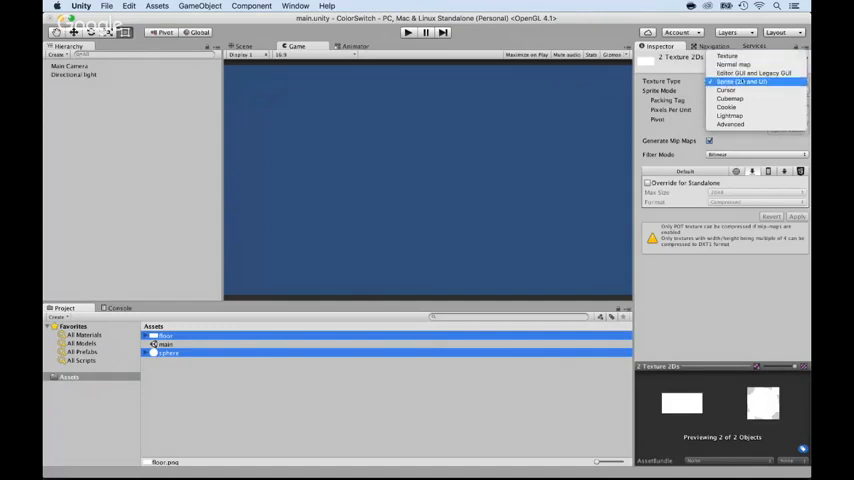
left_click(745, 81)
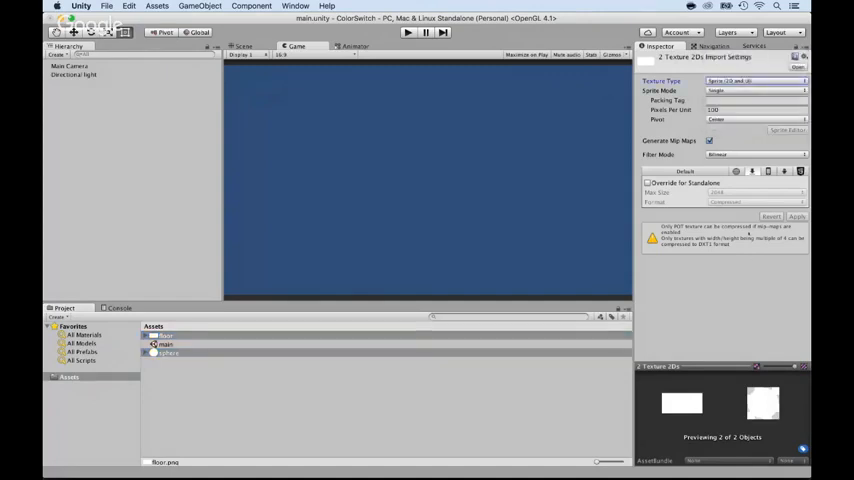
left_click(223, 379)
Place the sphere and floor sprites into the scene.
left_click_drag(166, 353, 107, 141)
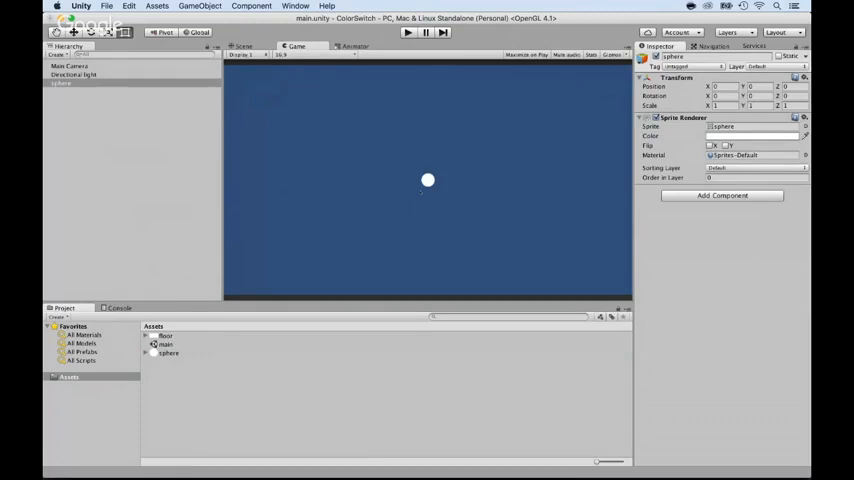
left_click_drag(160, 336, 101, 141)
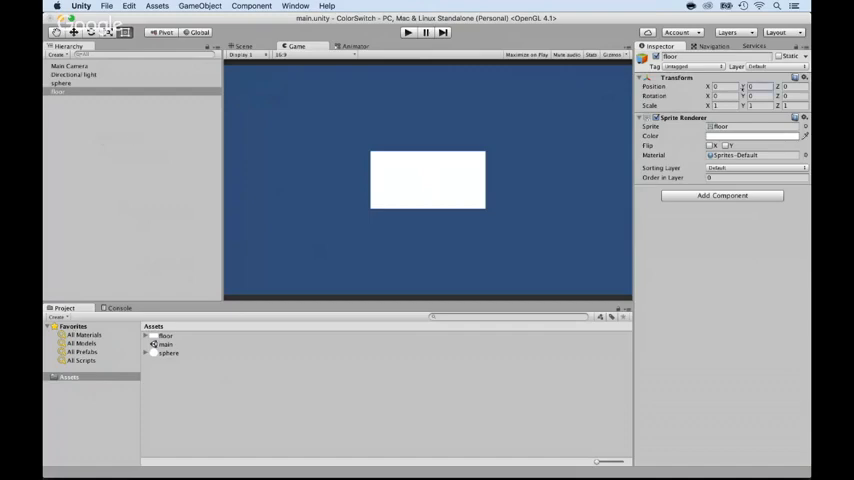
Lower the floor beneath the sphere and stretch its Scale X across the full view width.
left_click_drag(743, 87, 686, 87)
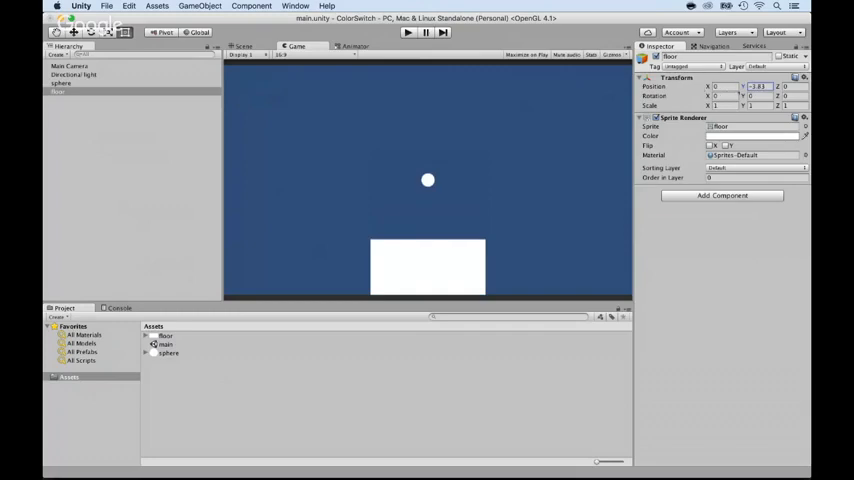
left_click_drag(710, 105, 740, 105)
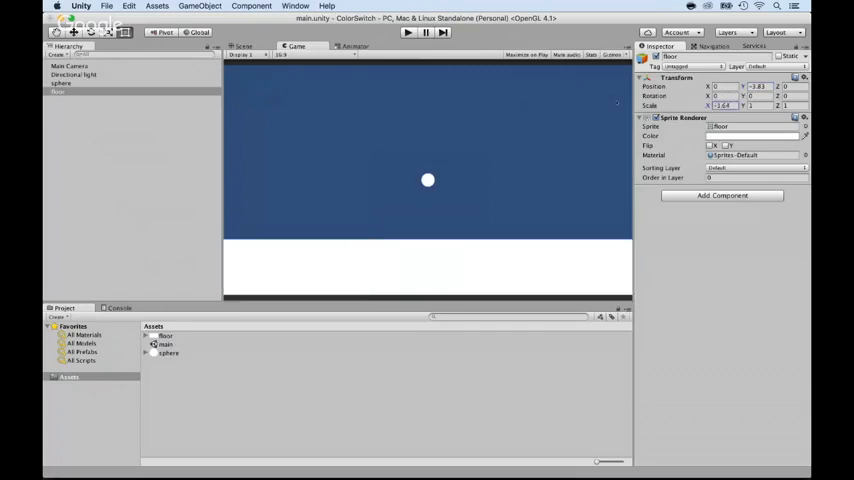
double_click(721, 105)
type("1")
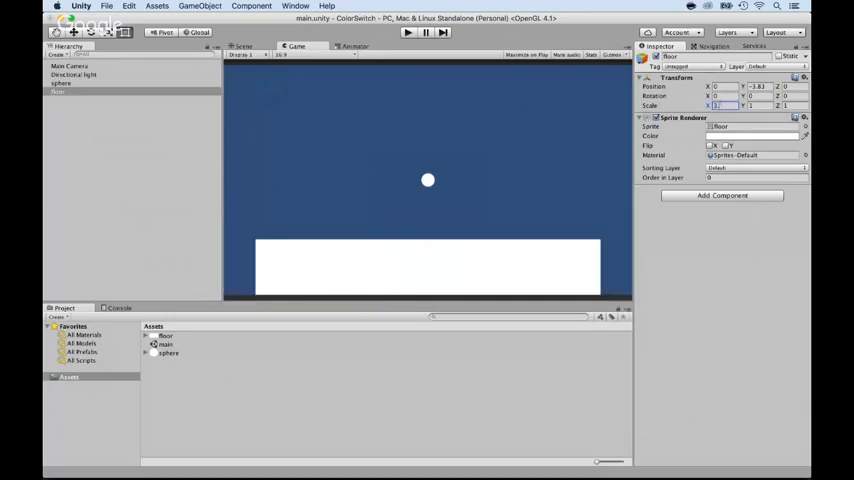
type(".5")
type("4")
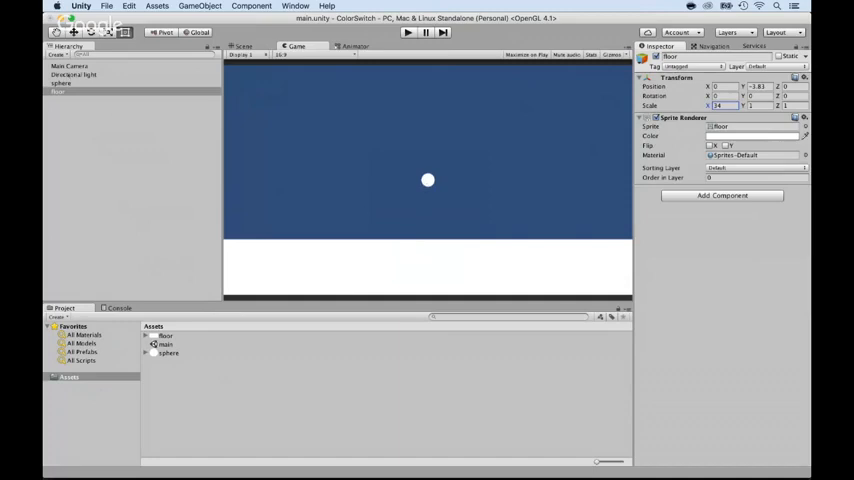
key("Up")
key("Up")
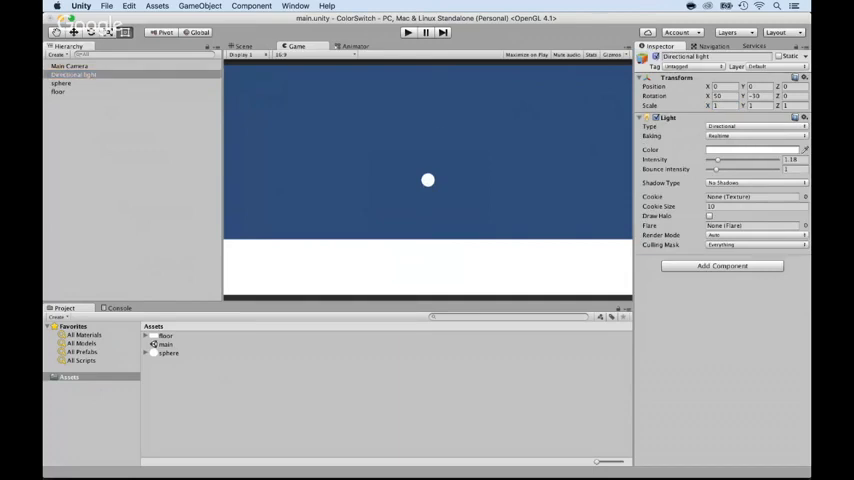
left_click(755, 149)
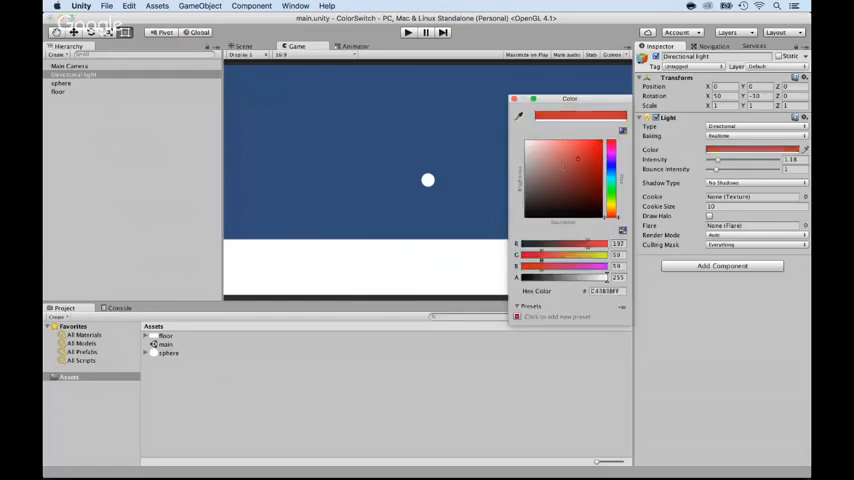
left_click(514, 99)
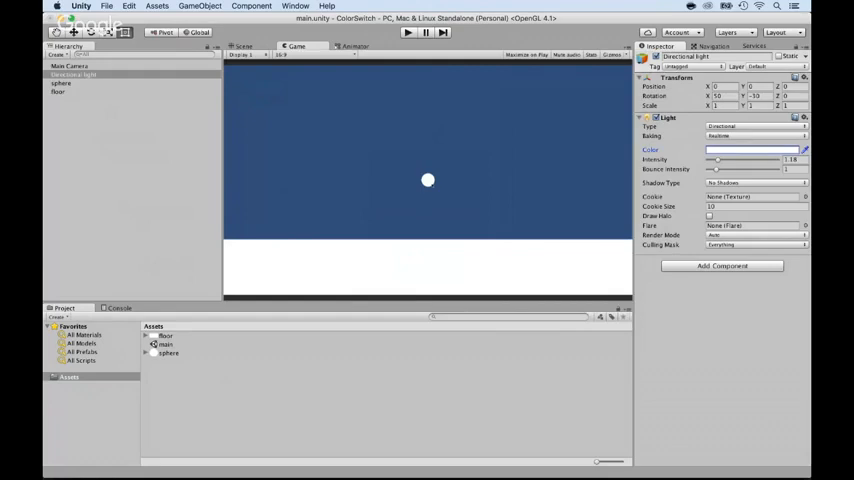
Add a Rigidbody 2D component to the sphere via Component > Physics 2D.
left_click(62, 83)
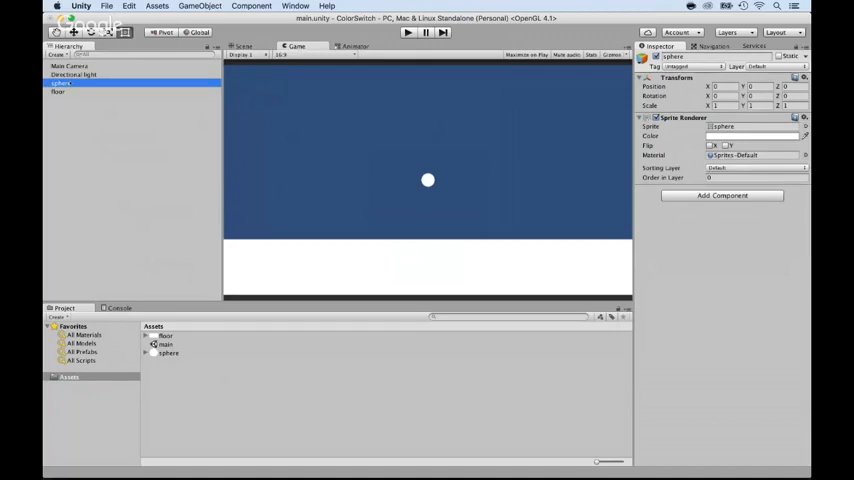
left_click(251, 6)
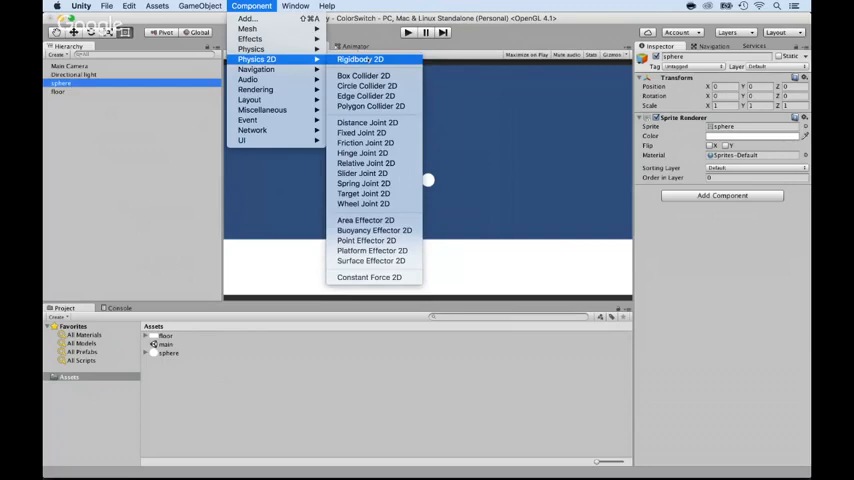
left_click(360, 59)
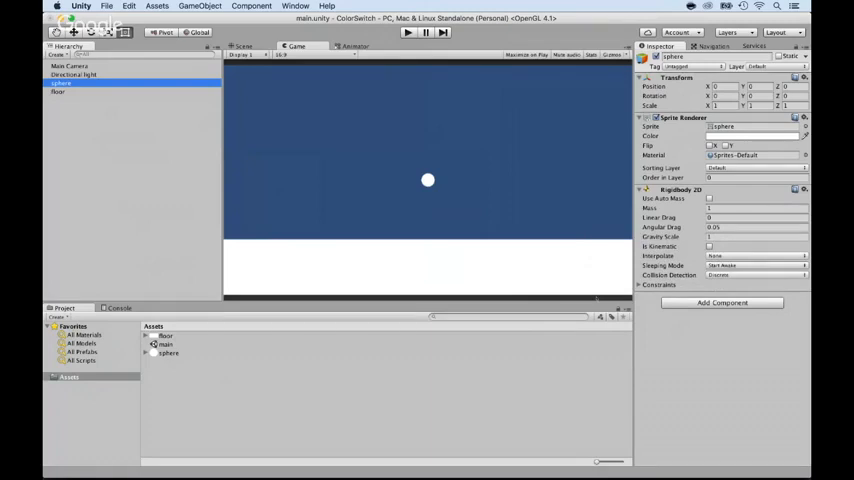
left_click(407, 33)
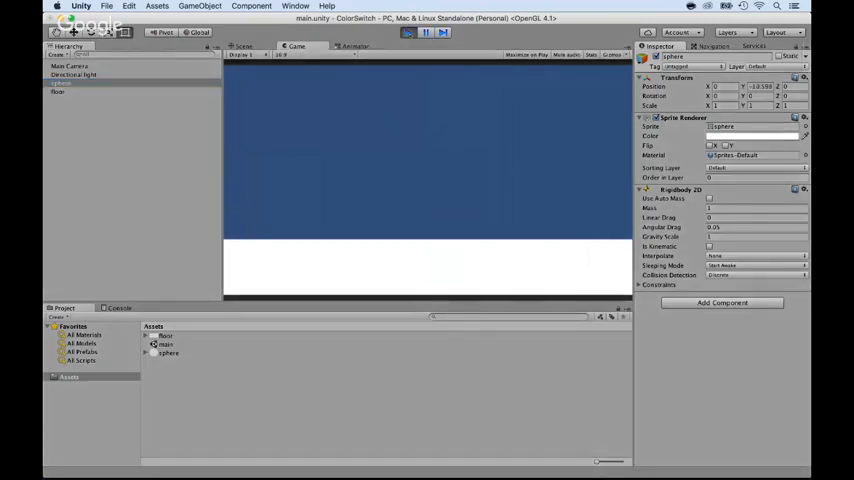
left_click(407, 33)
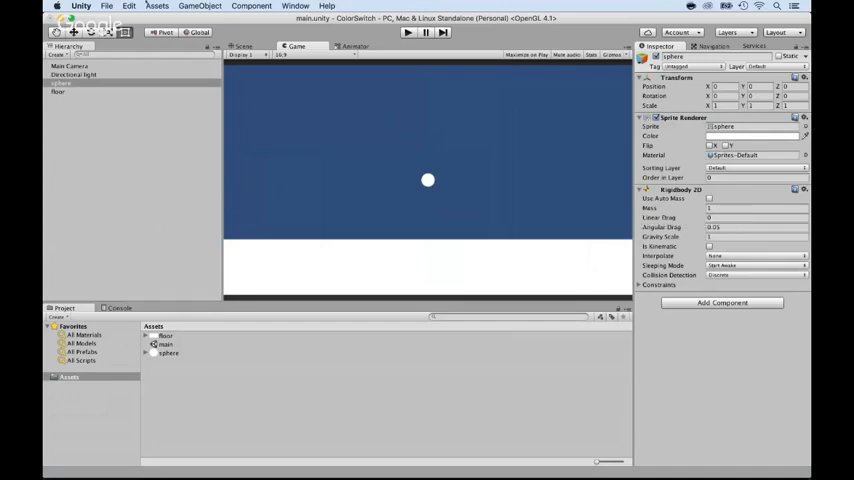
Show the standalone Player Settings from Build Settings, then return to the sphere's Inspector.
left_click(107, 6)
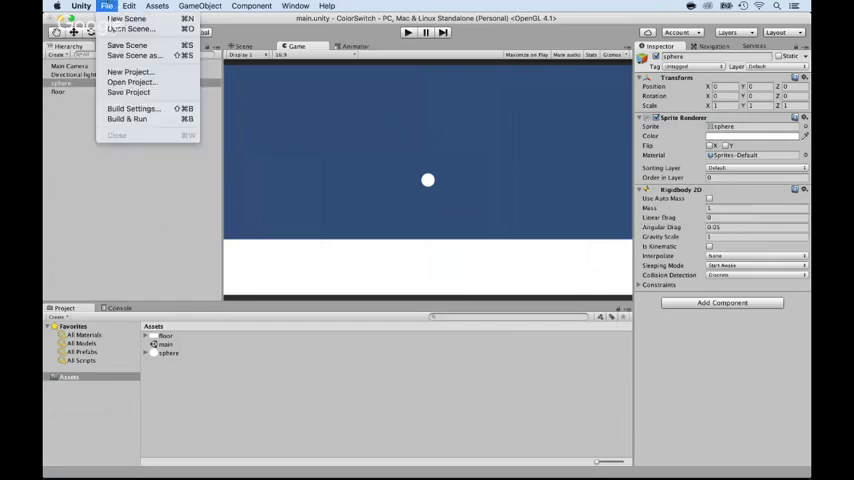
left_click(122, 108)
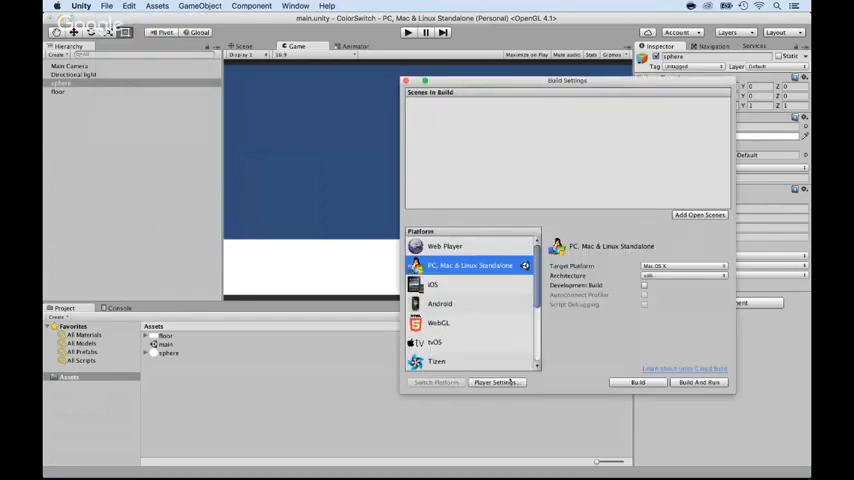
left_click(497, 382)
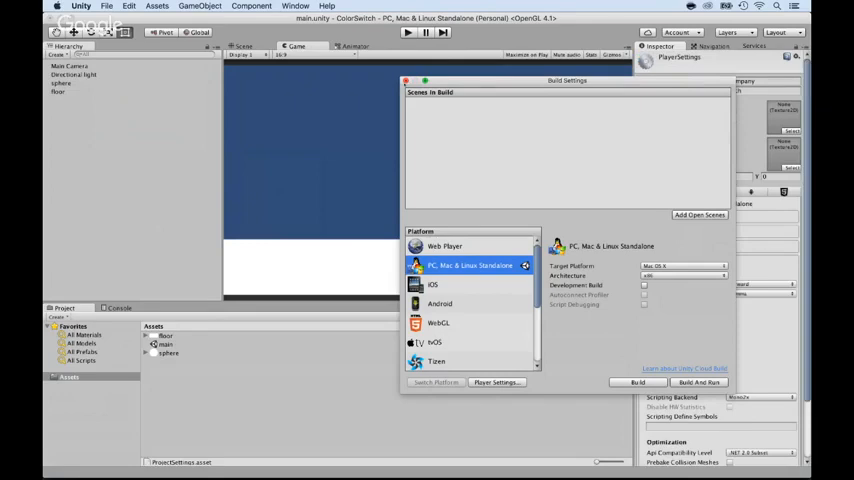
left_click(404, 82)
scroll(700, 250, "down", 3)
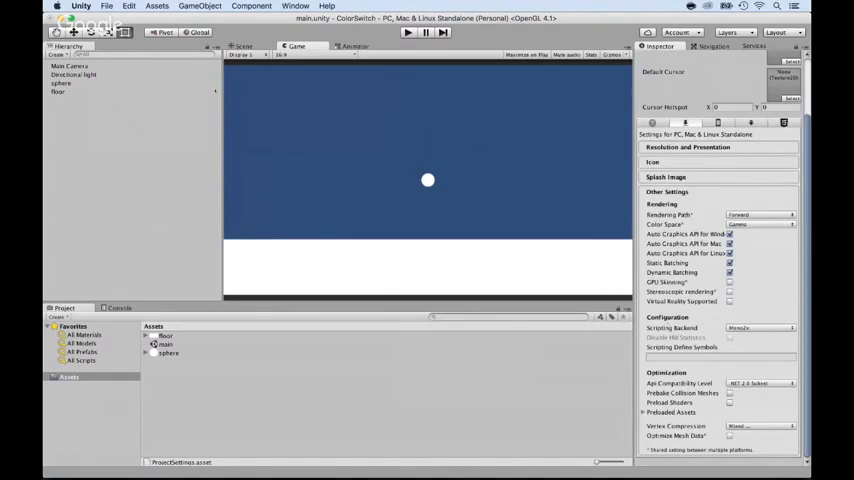
left_click(60, 82)
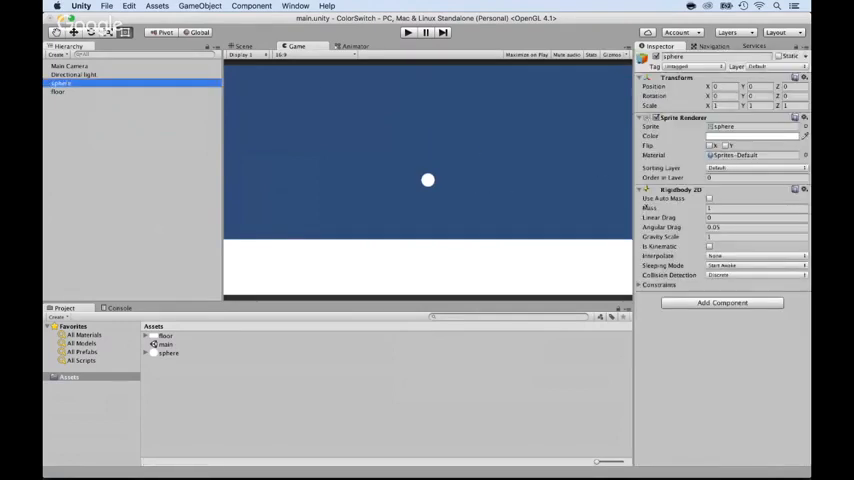